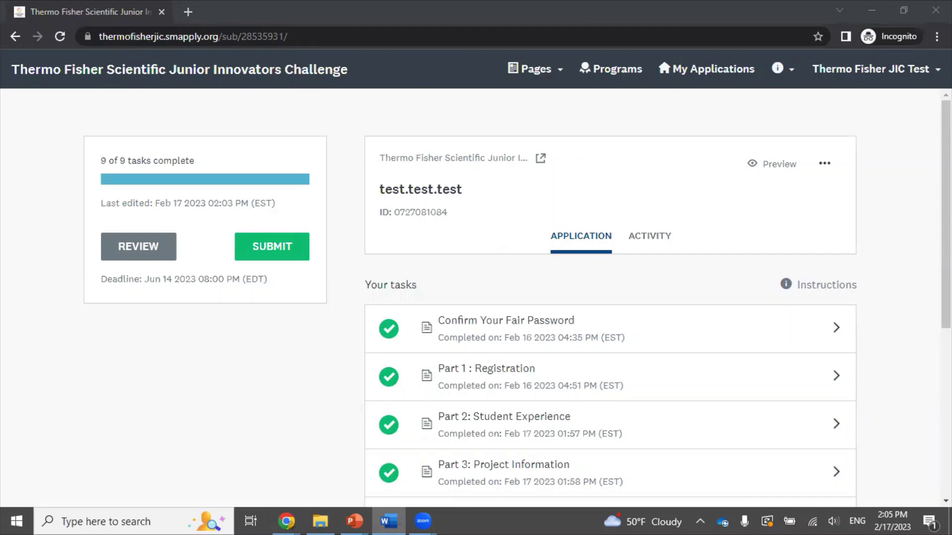
# Check the application's options list and dismiss it without choosing anything.
pyautogui.click(824, 167)
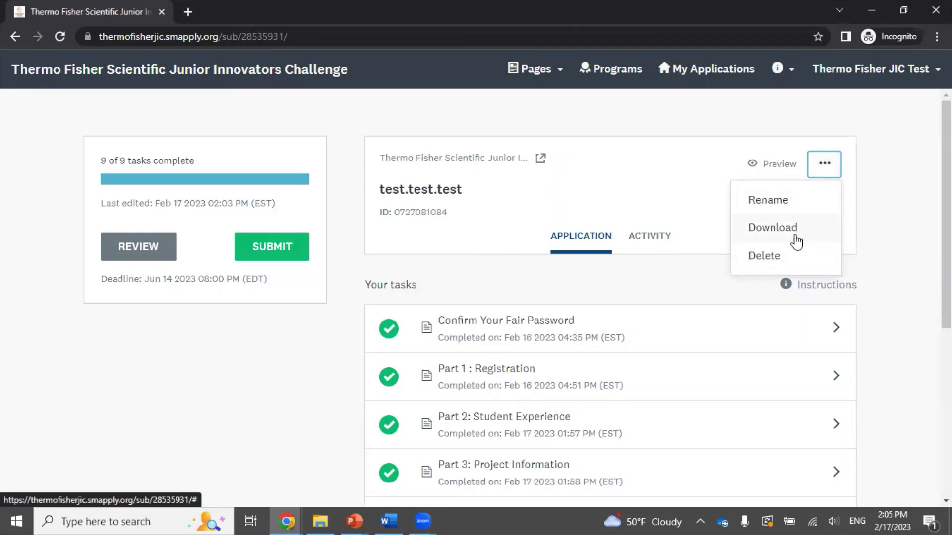
pyautogui.click(269, 383)
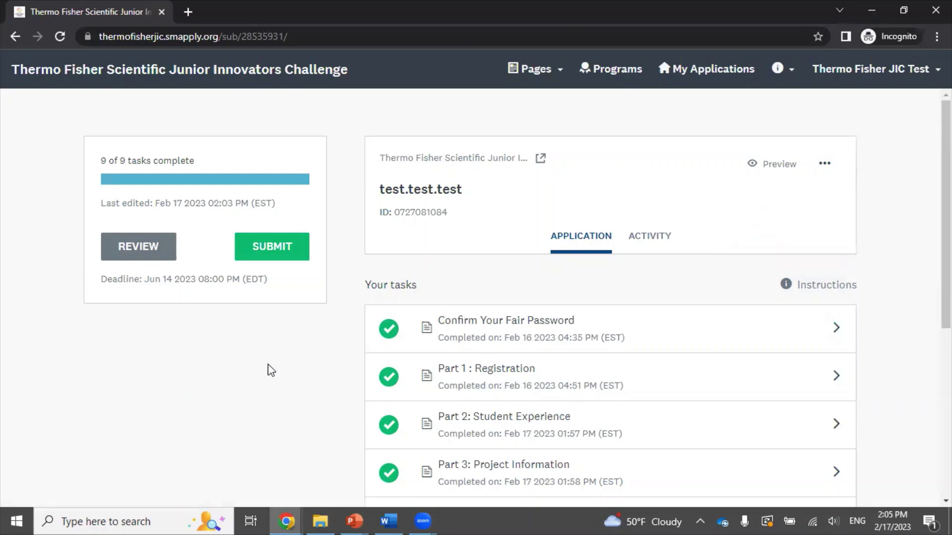
# Submit the application and confirm it in the Submit application dialog.
pyautogui.click(259, 249)
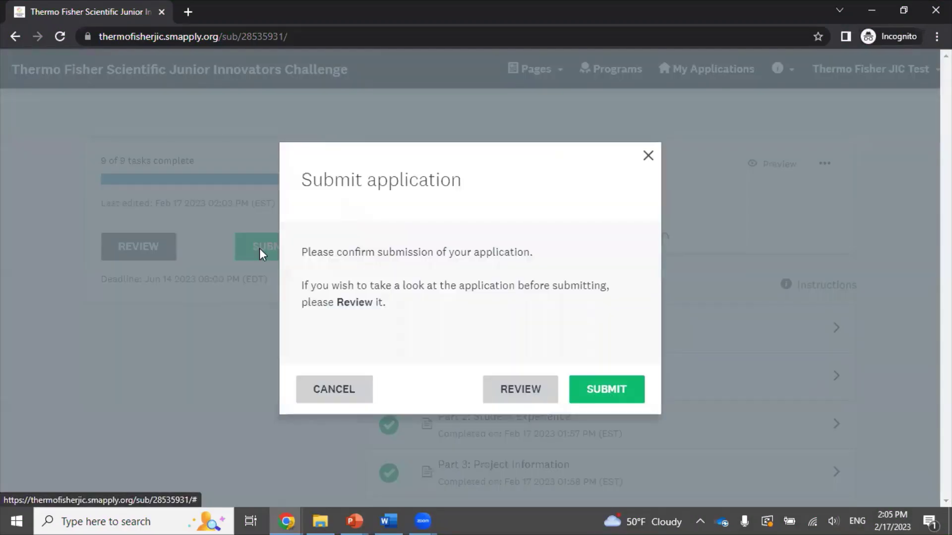
pyautogui.click(587, 387)
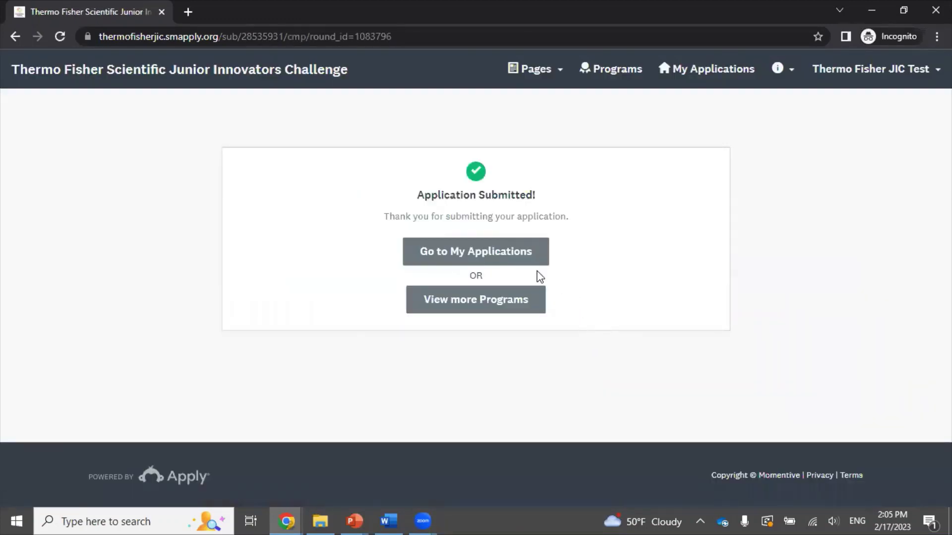
# Go to My Applications and view the newly submitted application card.
pyautogui.click(503, 262)
pyautogui.scroll(-2, 503, 263)
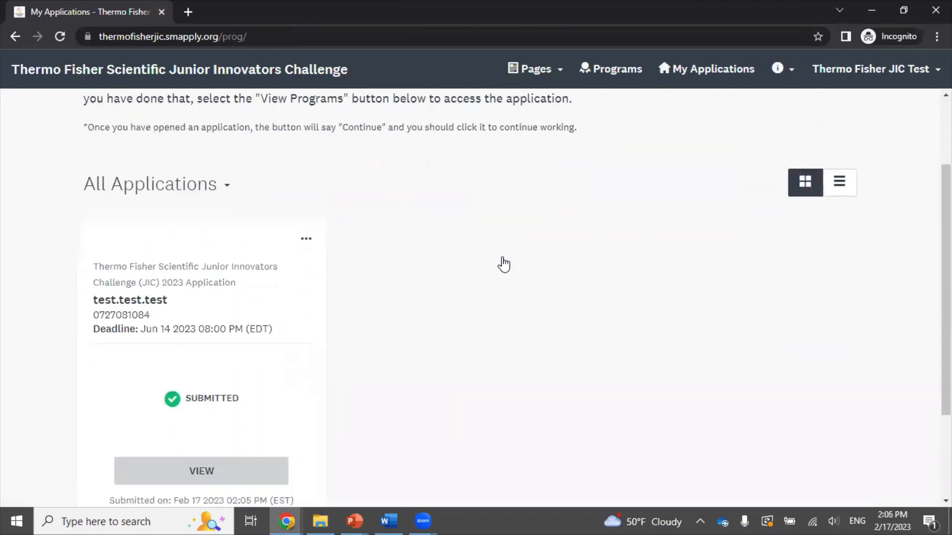
pyautogui.click(196, 444)
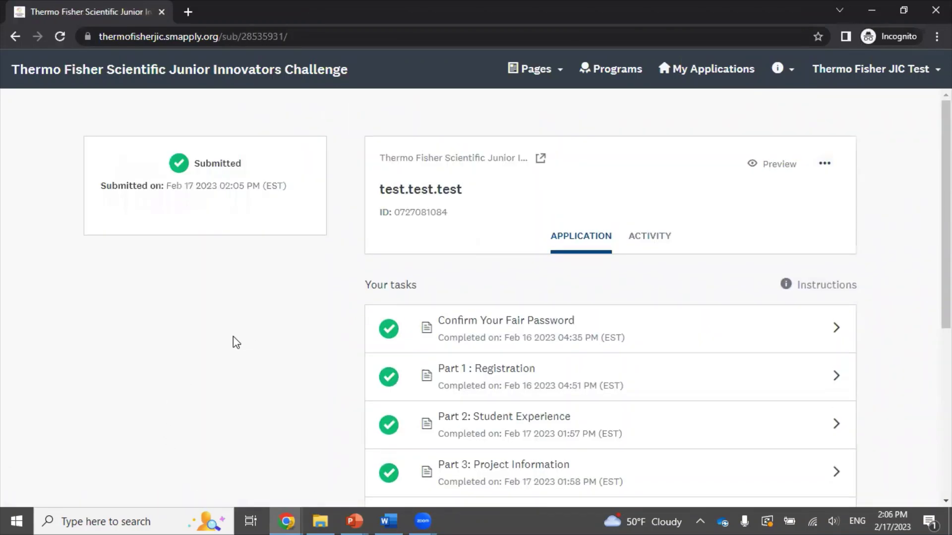
pyautogui.scroll(-1, 227, 319)
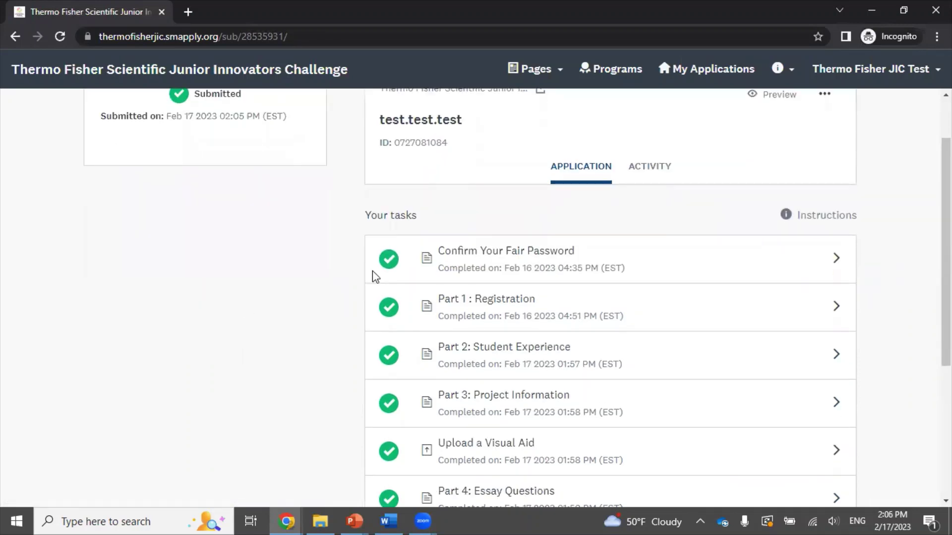
# Request to edit the Part 2: Student Experience section from its options.
pyautogui.click(537, 357)
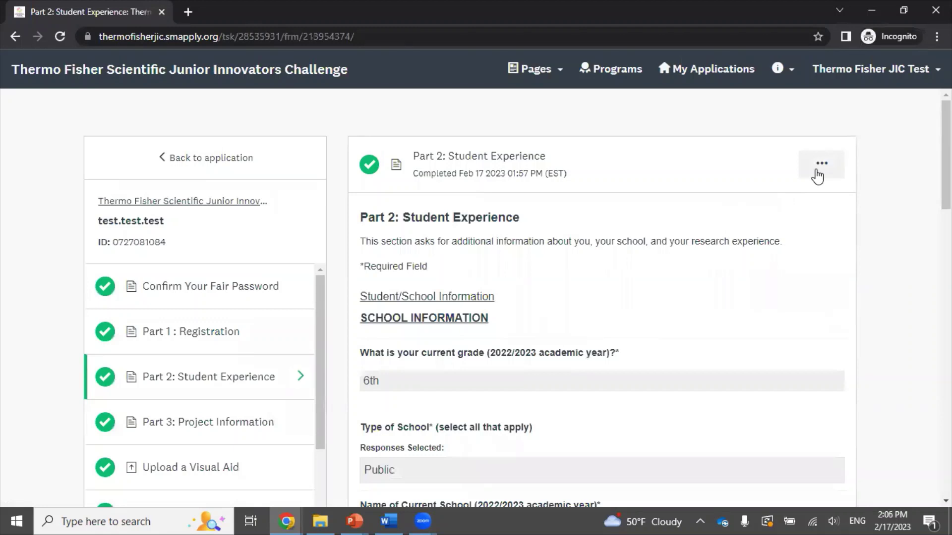
pyautogui.click(818, 176)
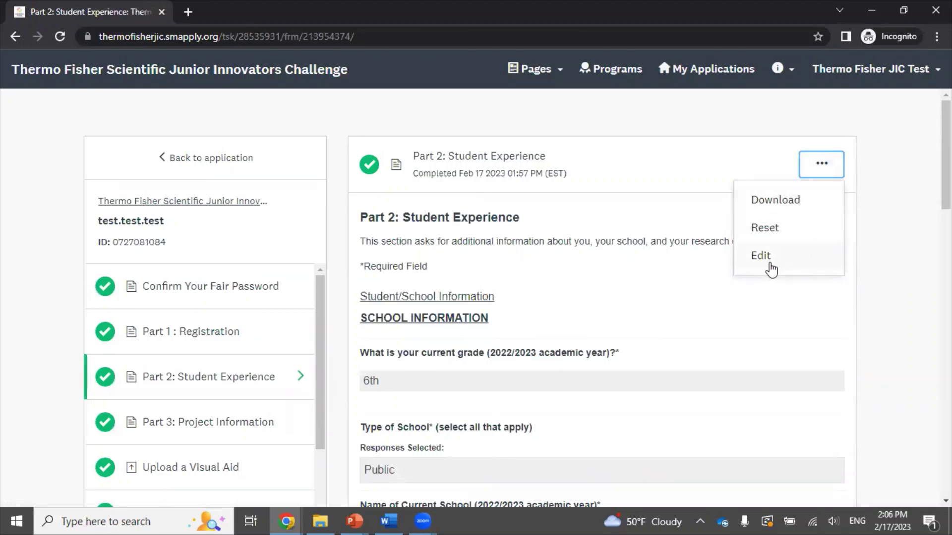
pyautogui.click(642, 286)
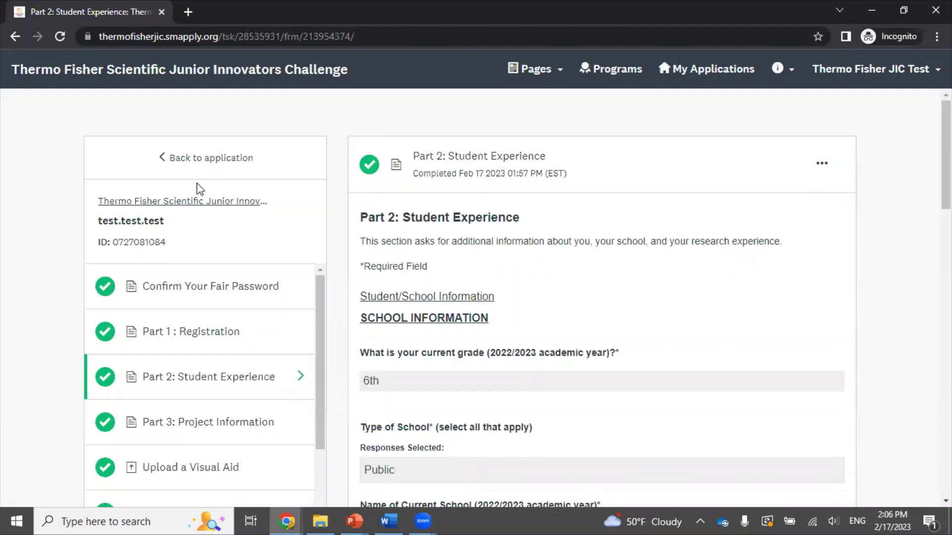
# Return to the application overview and show its rename/download options.
pyautogui.click(174, 161)
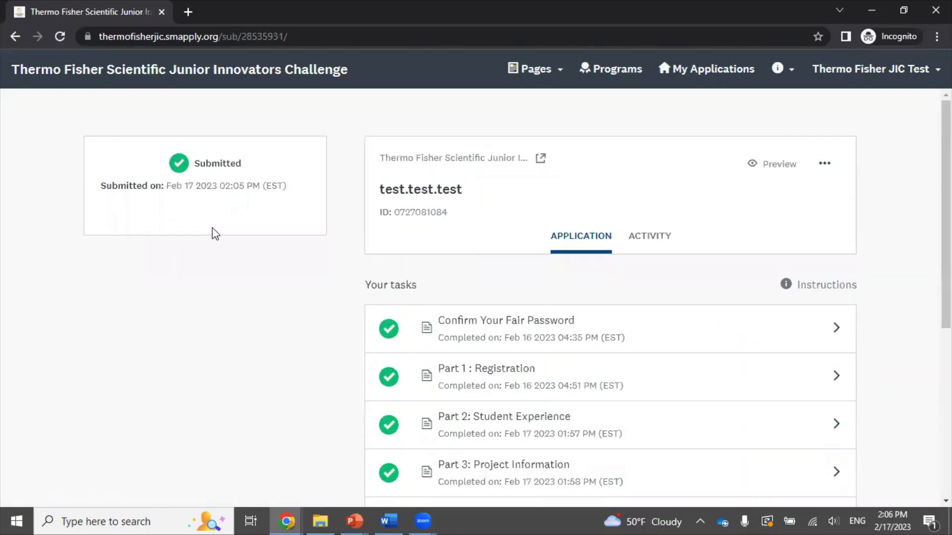
pyautogui.click(822, 165)
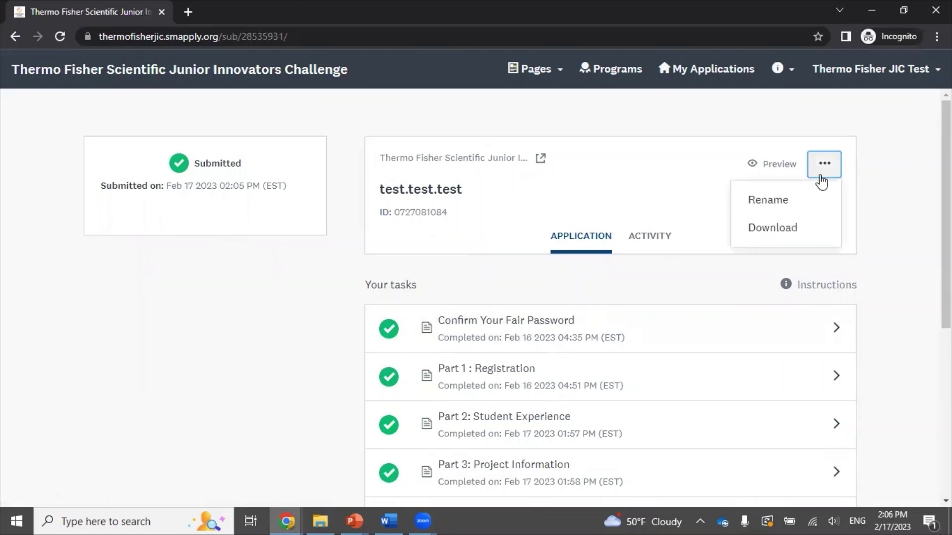